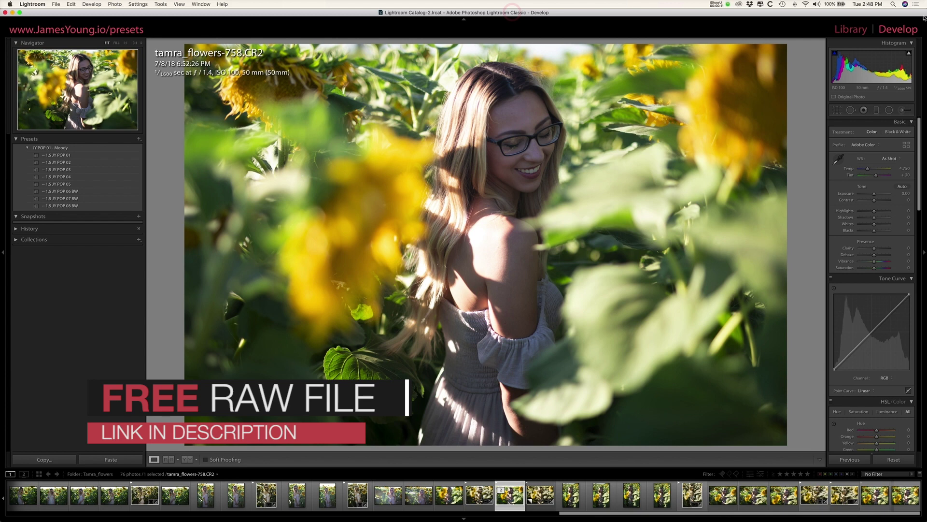
click(851, 30)
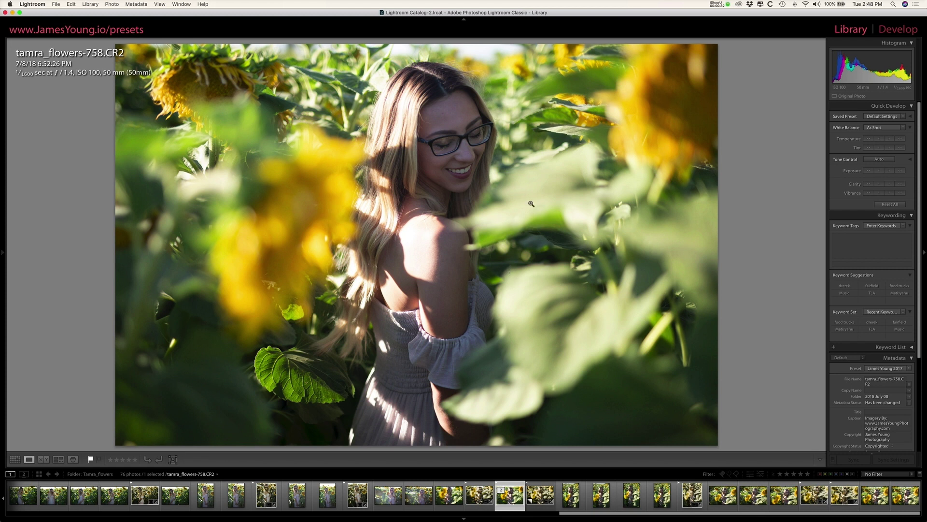
Step: Check her face at 1:1 zoom, return to the full view, and go back to Develop
click(451, 135)
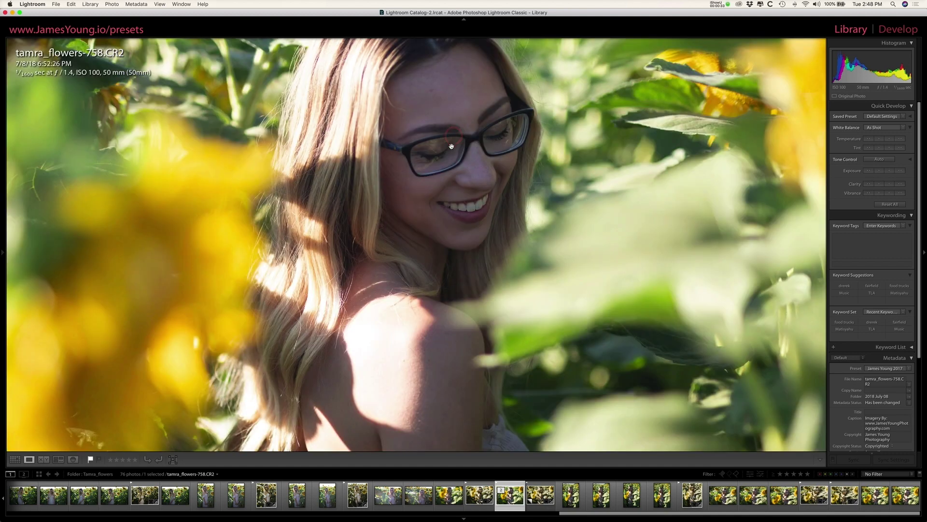
click(451, 146)
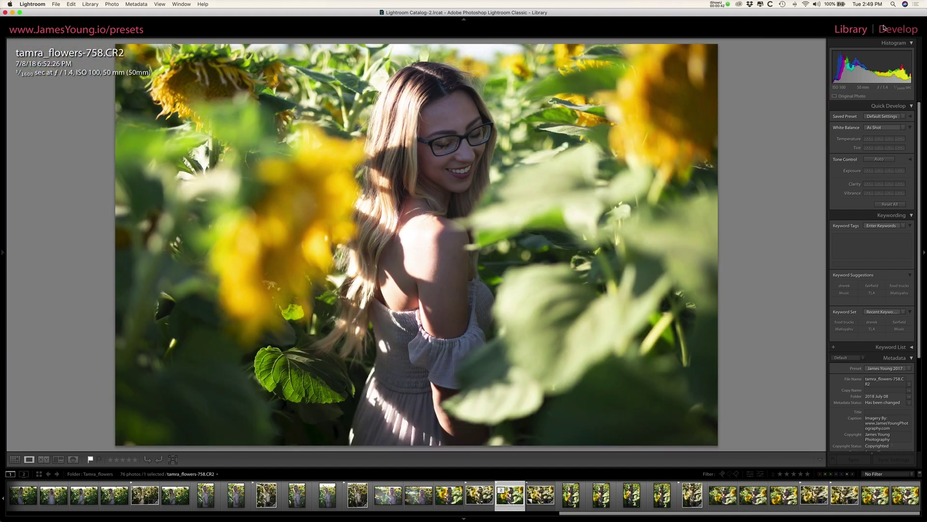
click(901, 32)
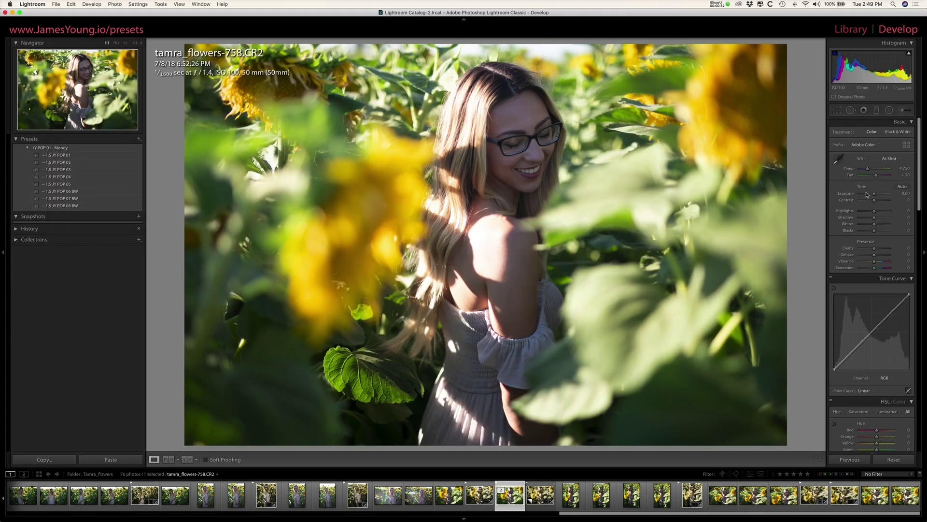
Step: Try more Contrast, lower Highlights and a Medium Contrast curve, then reset everything to defaults
drag(878, 202, 882, 230)
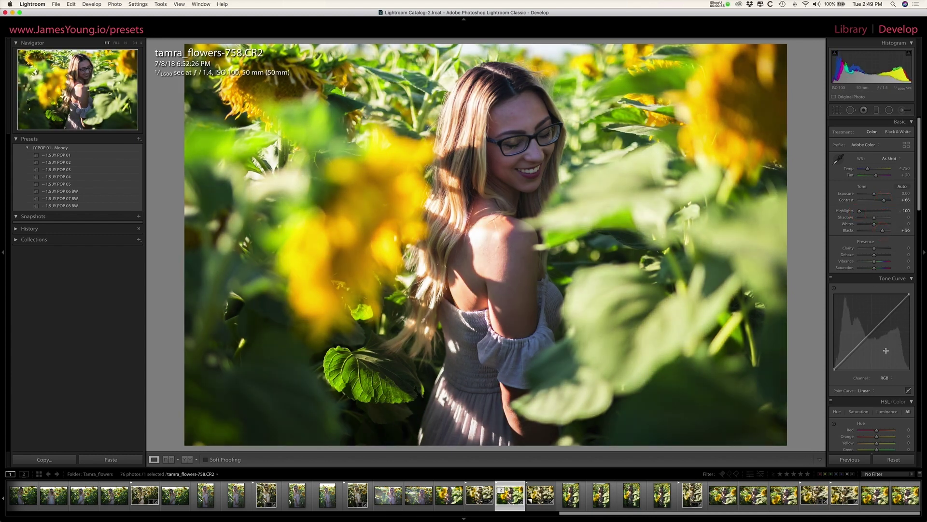
click(864, 390)
click(867, 395)
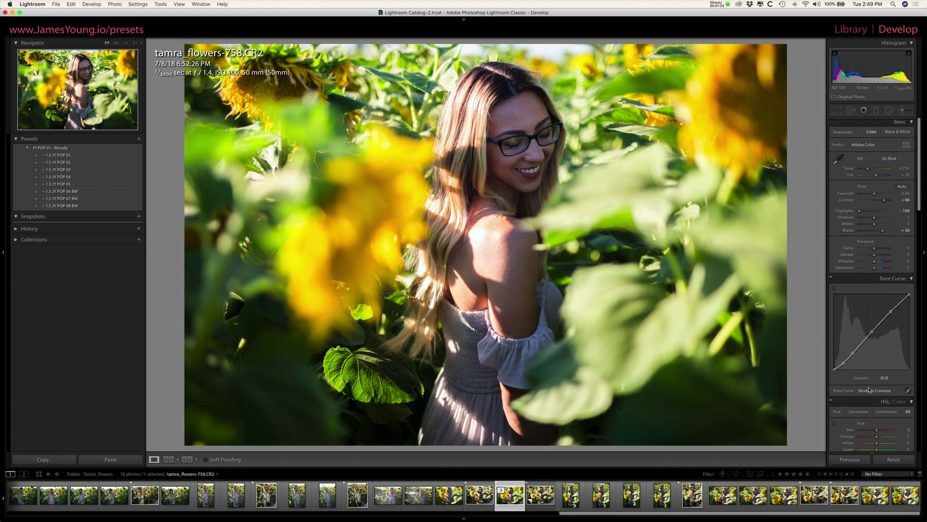
click(895, 460)
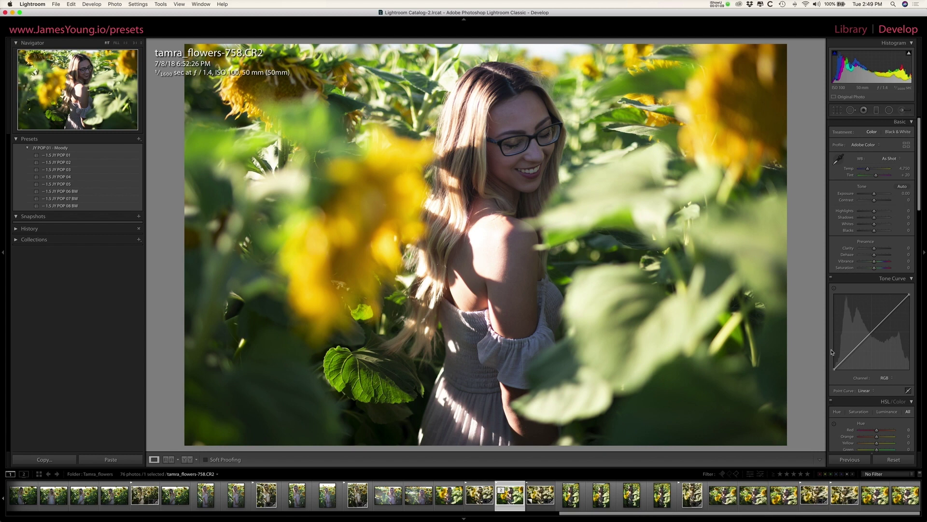
Step: Preview presets, then apply 1.5 JY POP 01 for exposure +0.30, contrast +52 and a custom curve
click(888, 463)
click(500, 131)
click(525, 192)
mouse_move(111, 155)
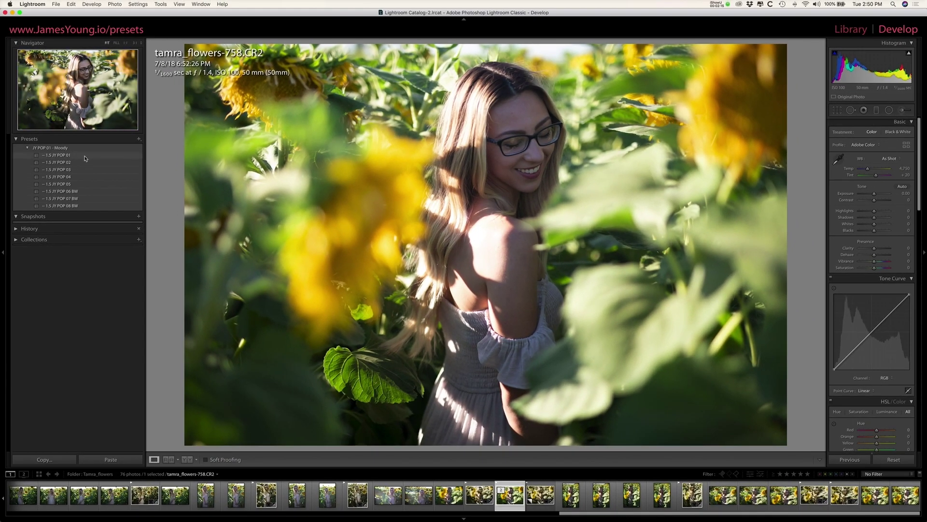
click(85, 156)
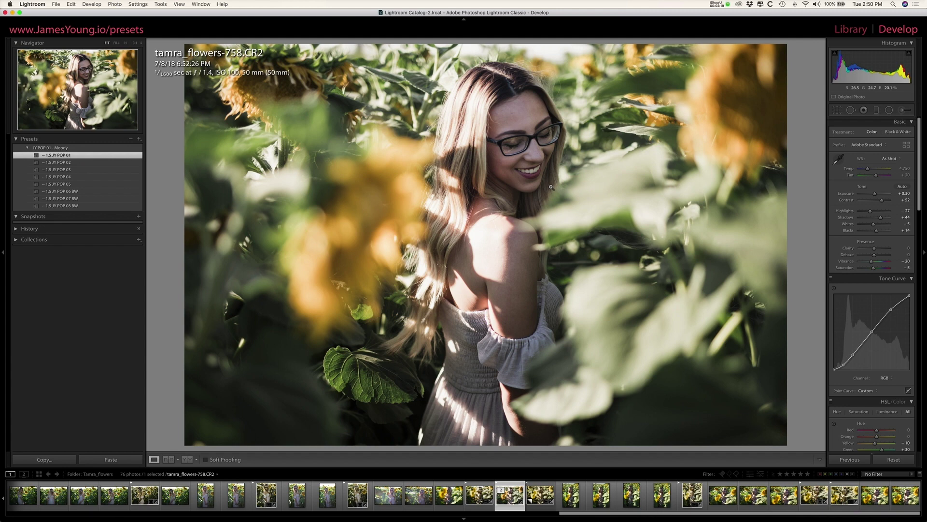
scroll(868, 300, down, 5)
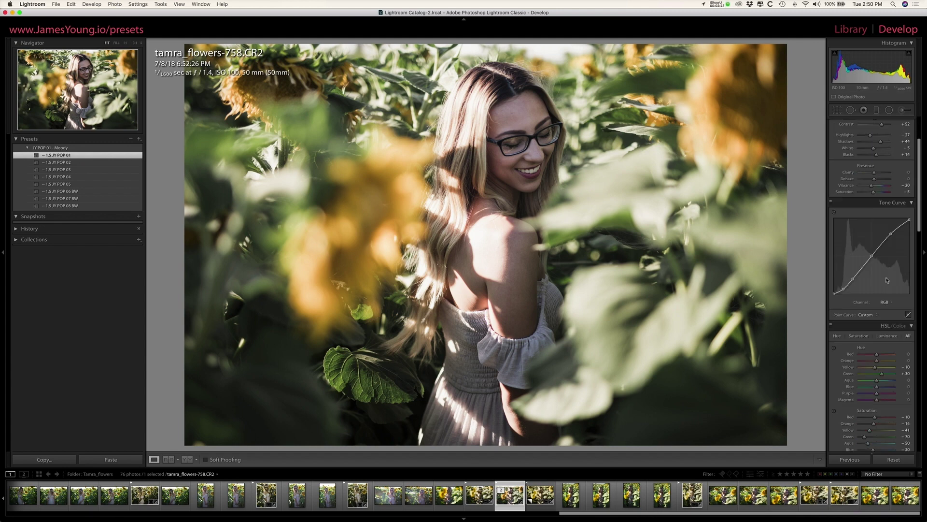
scroll(811, 442, down, 3)
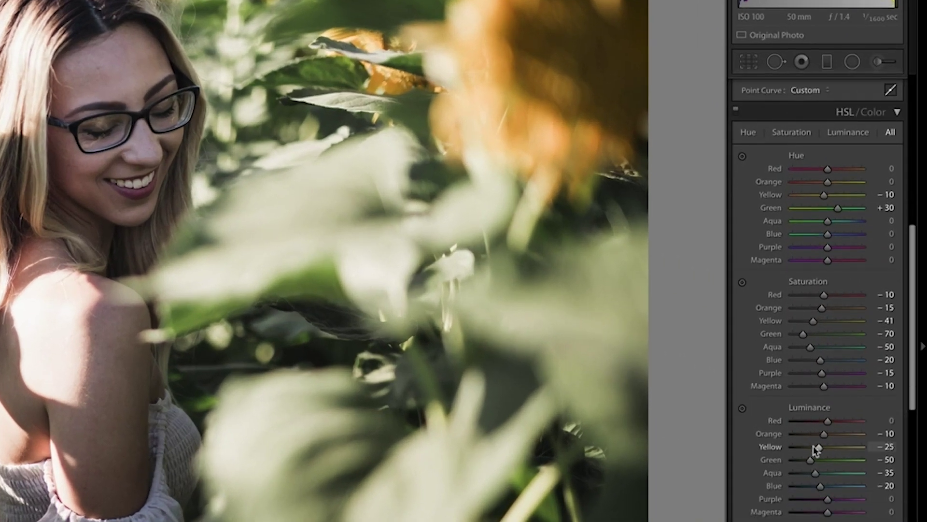
scroll(819, 302, down, 1)
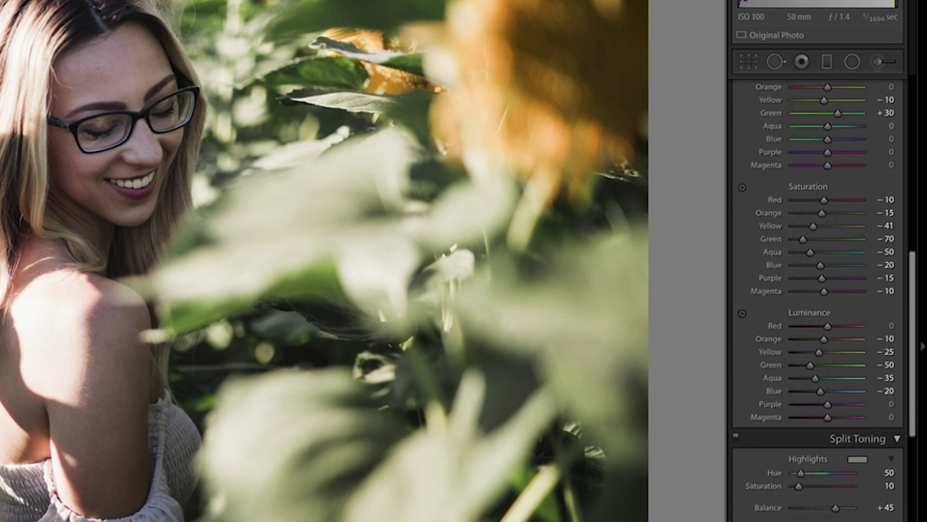
scroll(819, 300, up, 5)
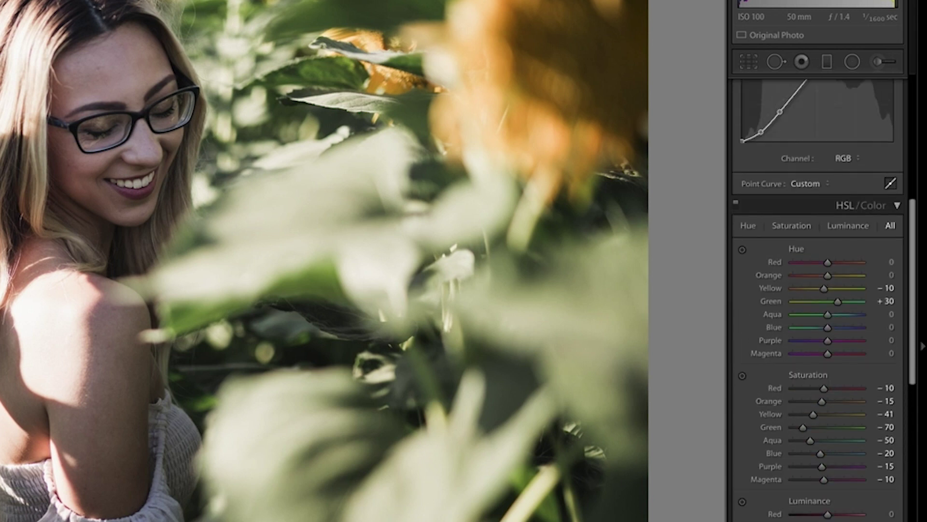
scroll(816, 338, up, 8)
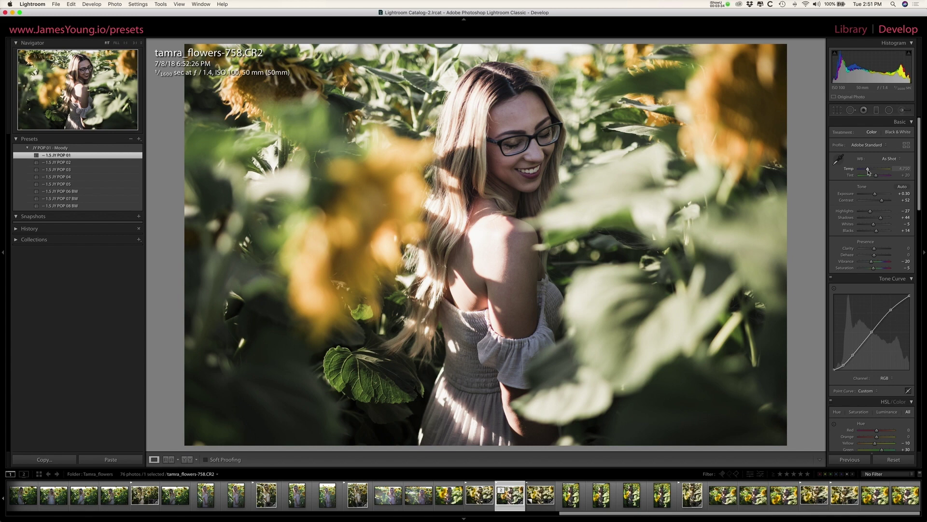
Step: Set Temp to 6,122, briefly comparing against the as-shot white balance before restoring it
drag(867, 171, 872, 169)
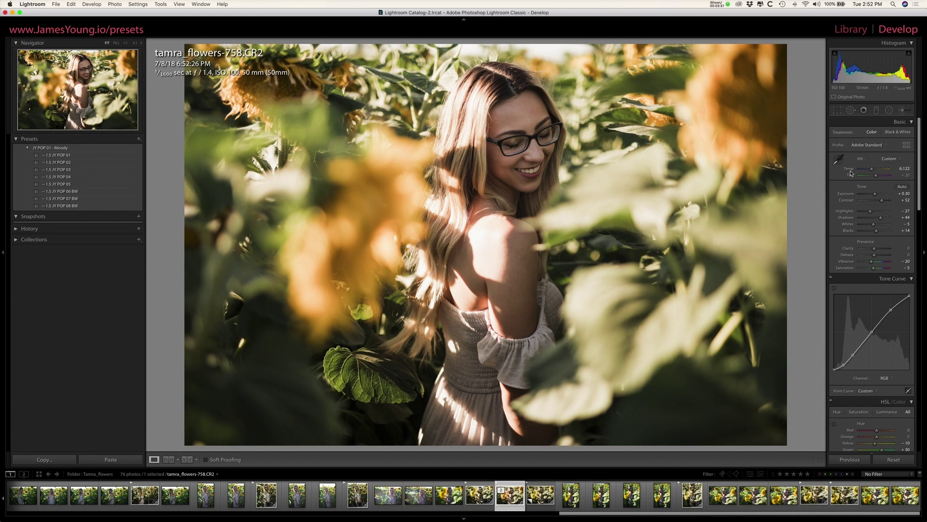
double_click(850, 172)
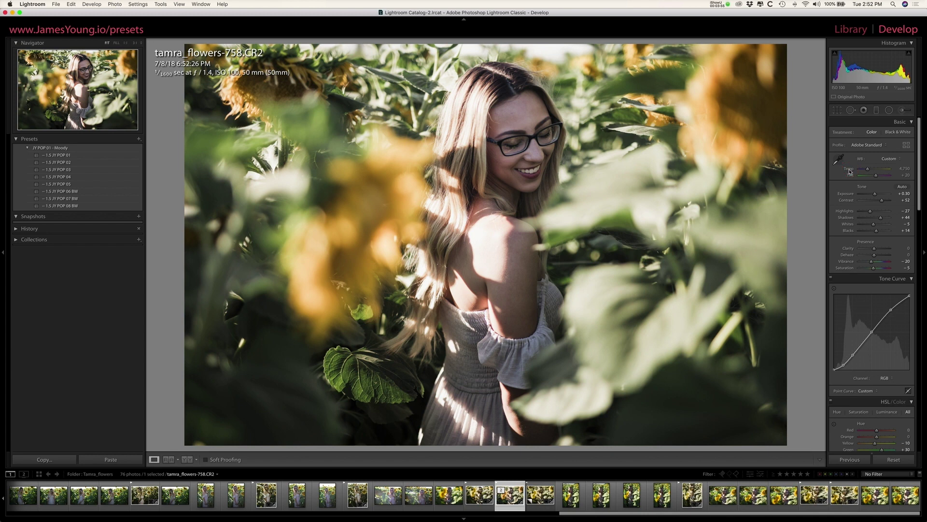
key(super+z)
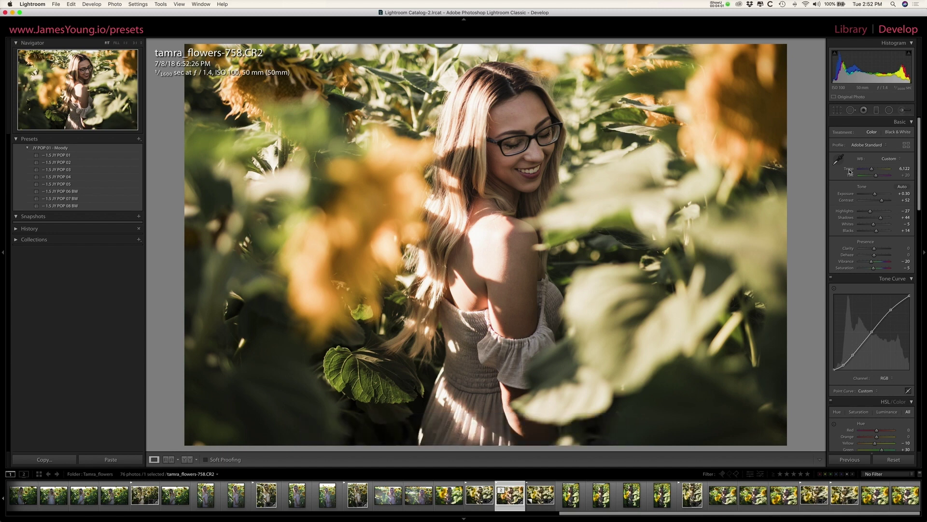
drag(522, 135, 588, 195)
Step: Drag Whites up to +53 and Blacks down to -50
drag(872, 225, 882, 225)
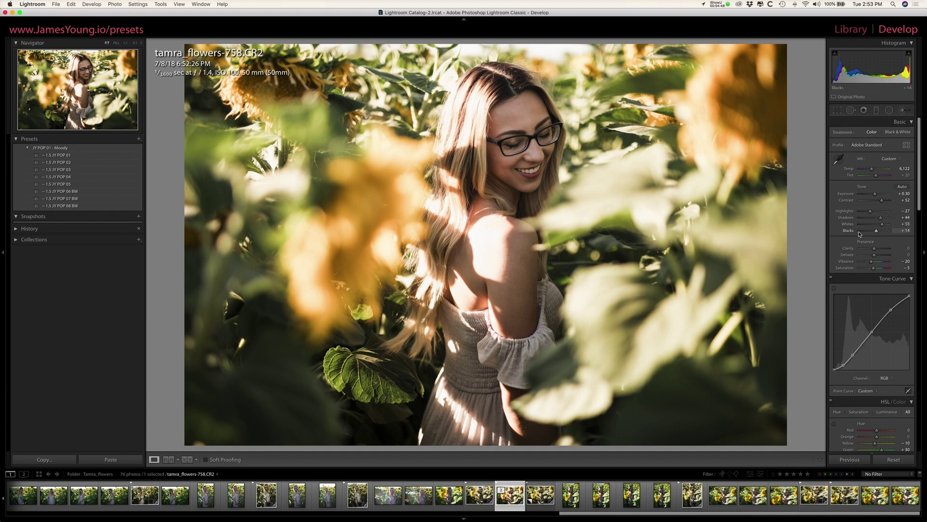
drag(875, 231, 867, 234)
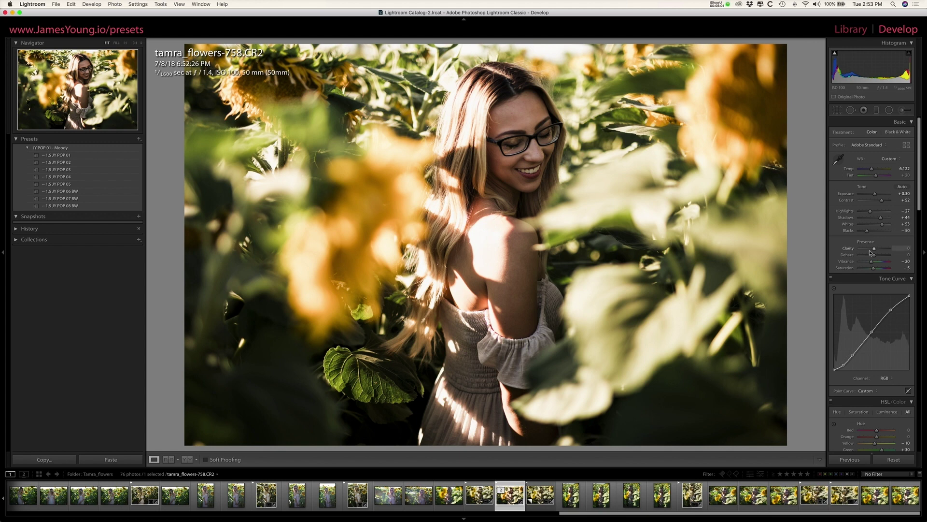
Step: Nudge the lower tone curve point up slightly, undoing a trial raise of the upper point
scroll(879, 297, down, 3)
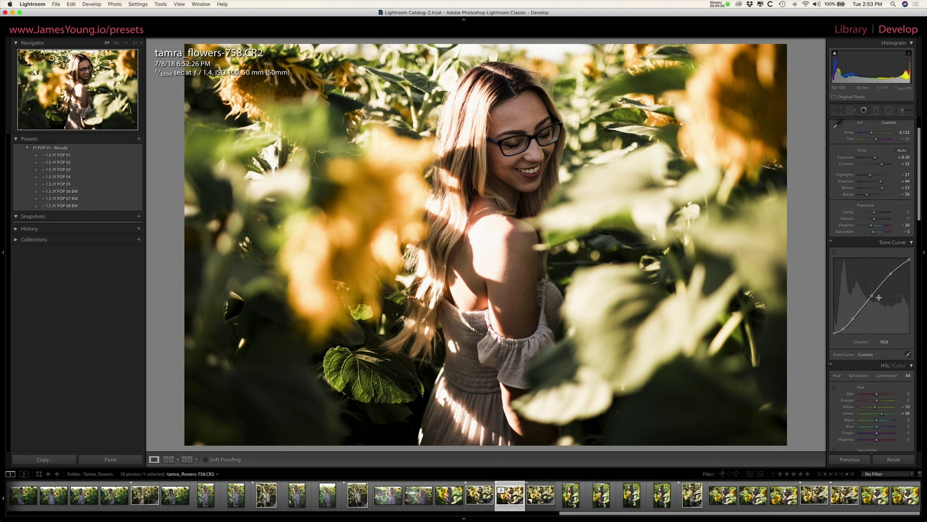
scroll(879, 298, down, 1)
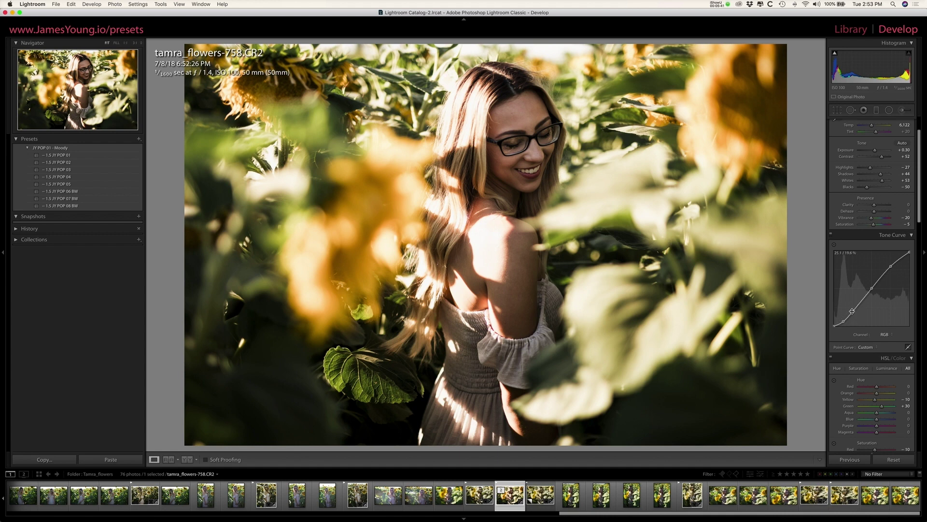
click(853, 313)
drag(852, 313, 854, 313)
drag(891, 267, 892, 263)
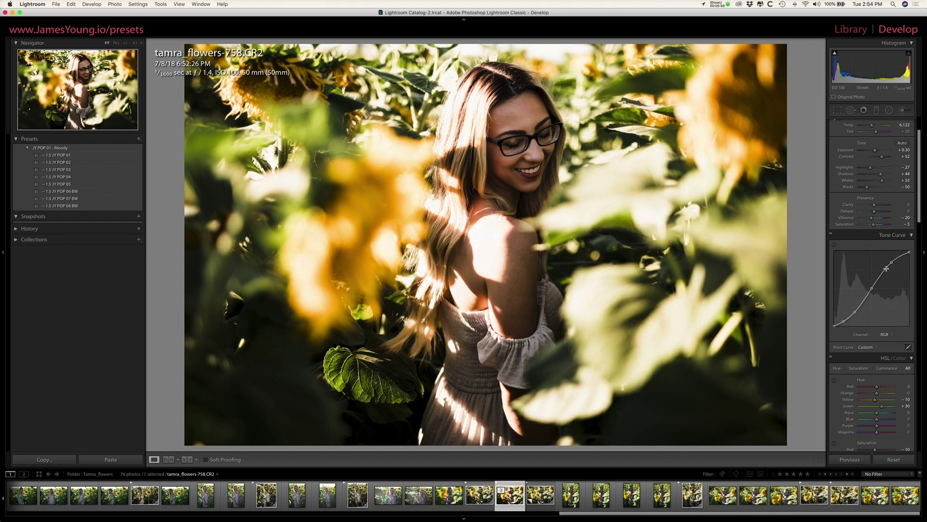
key(super+z)
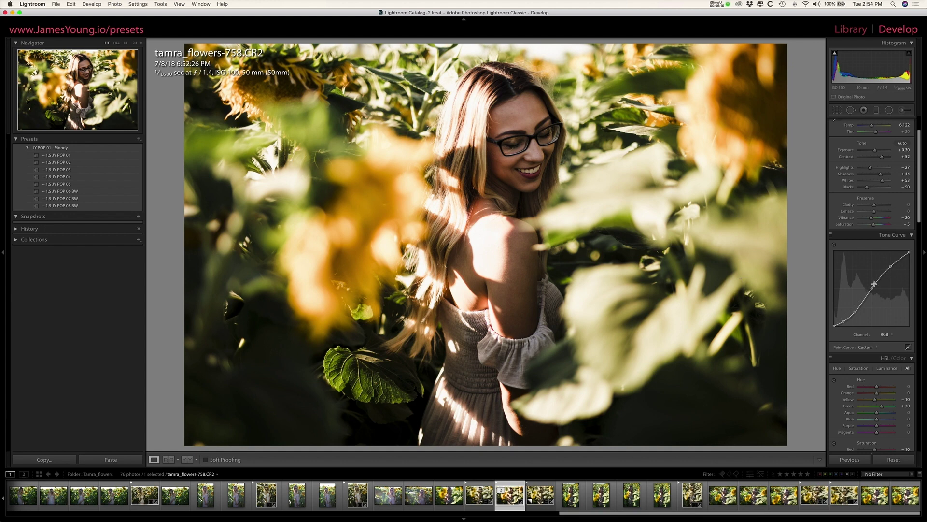
scroll(875, 286, down, 1)
Step: In the Basic panel, raise Shadows to +64 and lower Clarity to -10
scroll(877, 288, up, 3)
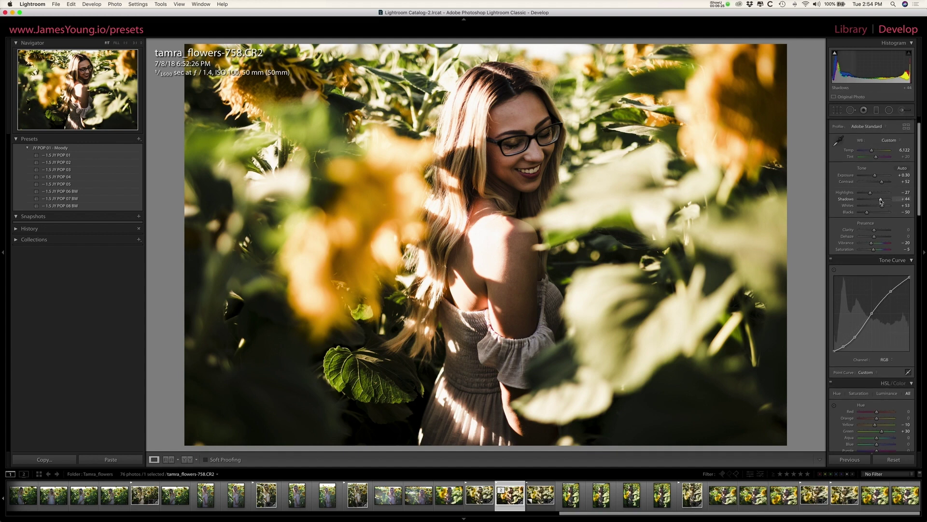
drag(880, 201, 884, 200)
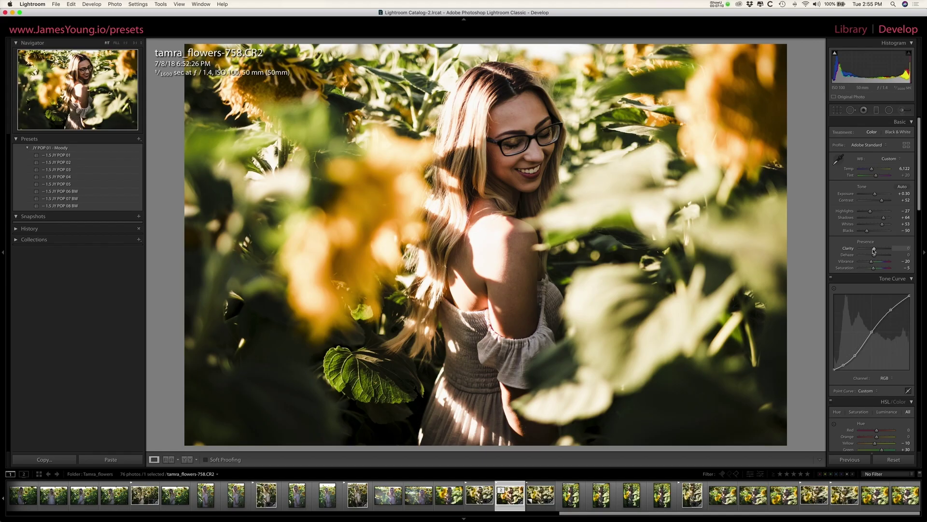
drag(874, 251, 873, 250)
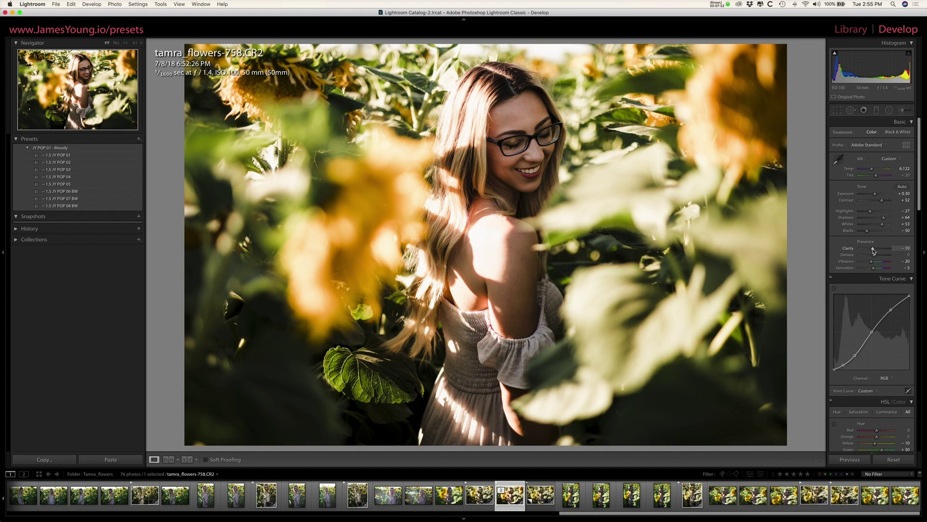
Step: Raise Sharpening Amount to 70 and check it at 1:1 on her face, toggling Detail off and on
scroll(843, 261, down, 10)
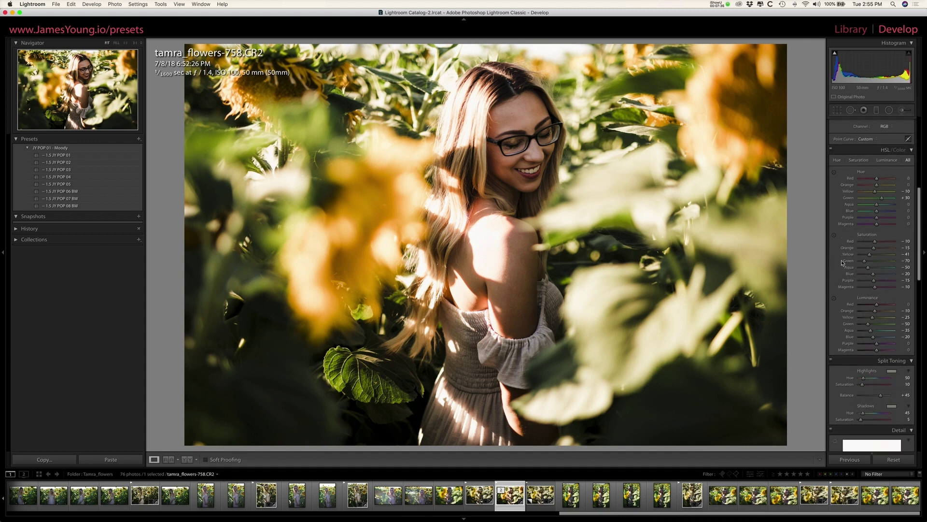
scroll(842, 263, down, 10)
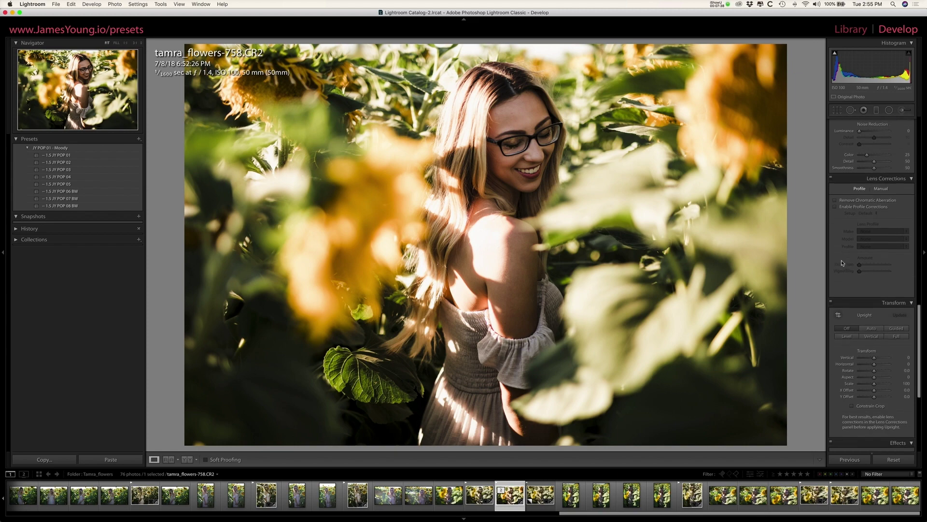
scroll(842, 263, up, 5)
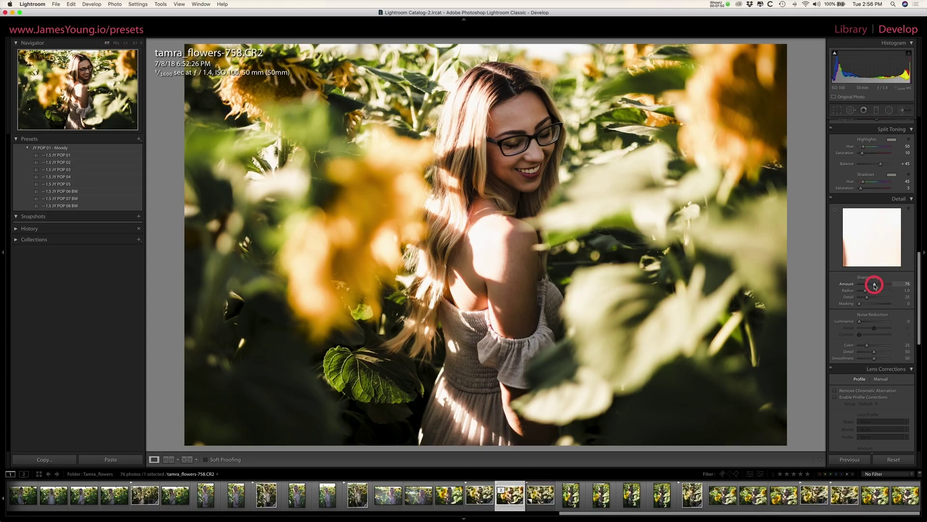
click(809, 316)
click(512, 131)
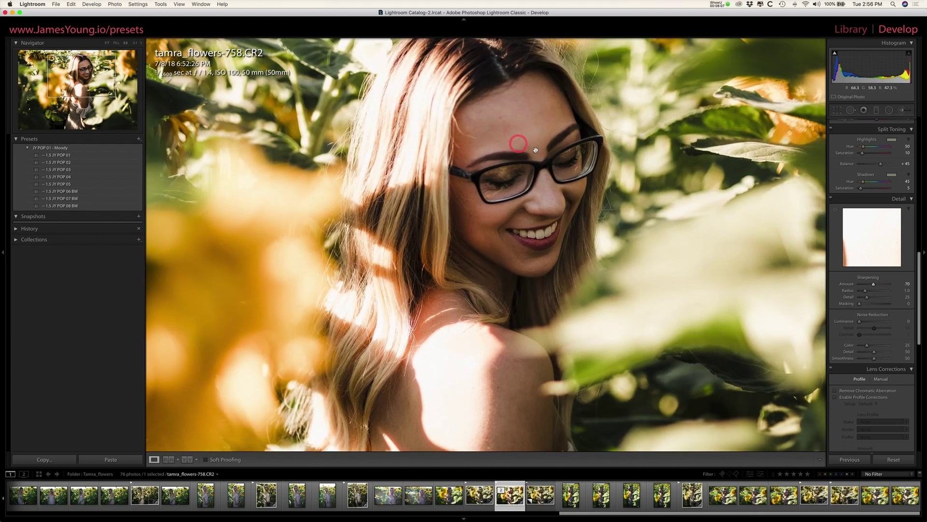
drag(627, 194, 625, 228)
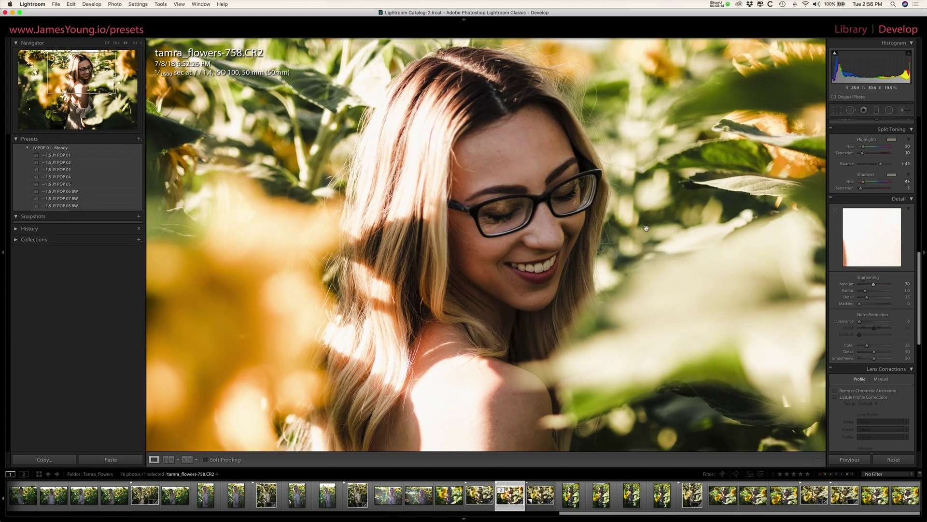
click(830, 198)
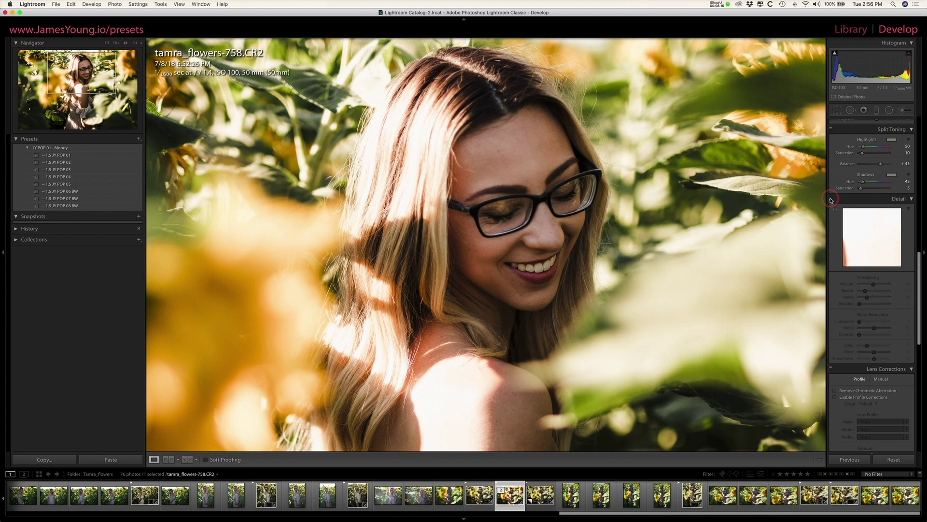
click(830, 199)
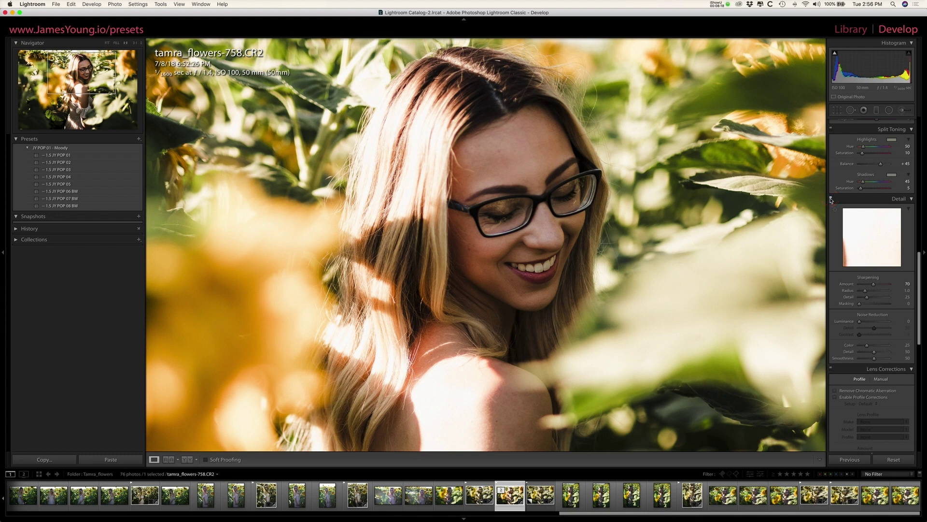
Step: Back at Fit view, set Noise Reduction Luminance to 39
click(708, 207)
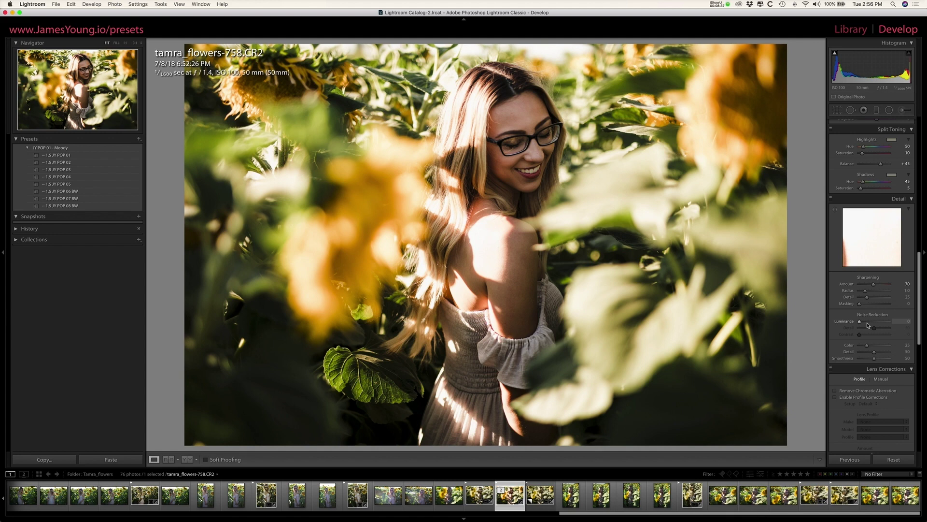
drag(865, 321, 871, 322)
scroll(871, 322, up, 15)
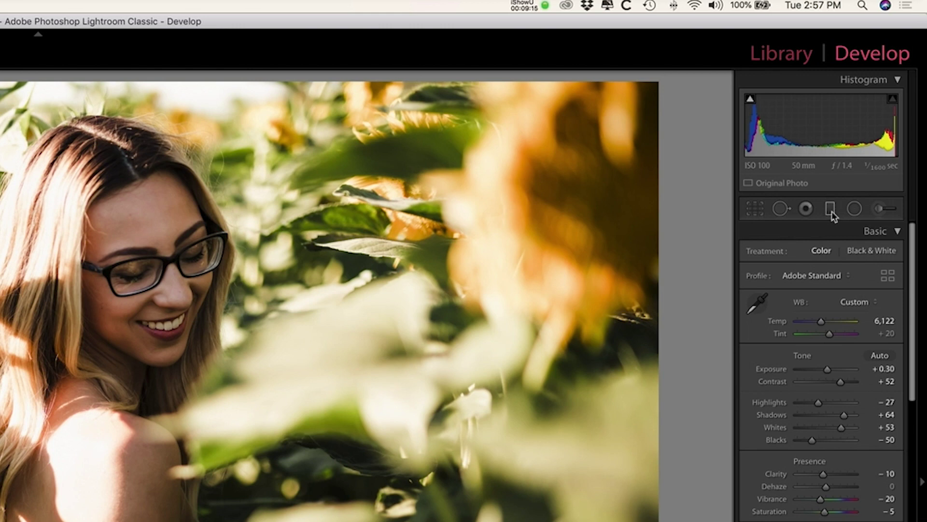
Step: Drag a graduated filter across the upper right with Exposure −0.20 and Highlights −81
click(830, 210)
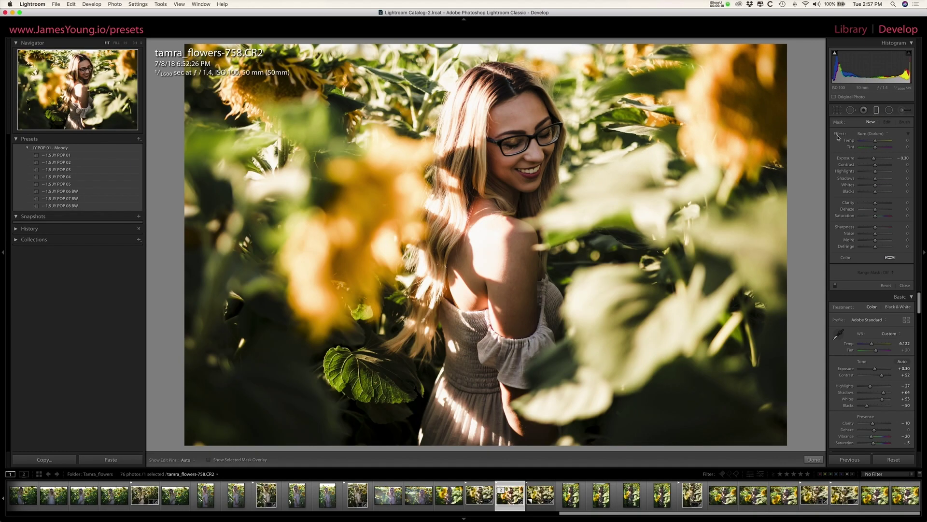
double_click(838, 137)
drag(760, 65, 532, 129)
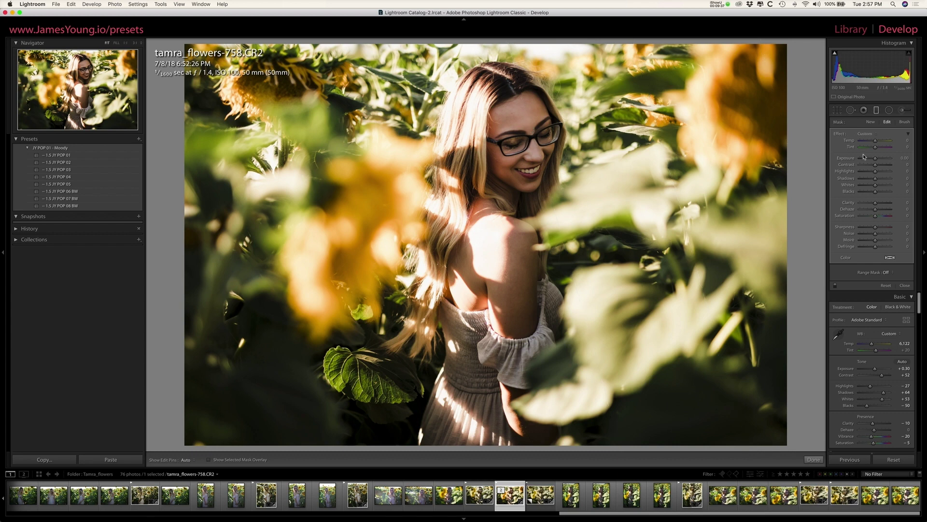
mouse_move(875, 172)
mouse_down()
mouse_move(863, 173)
mouse_move(875, 159)
mouse_up()
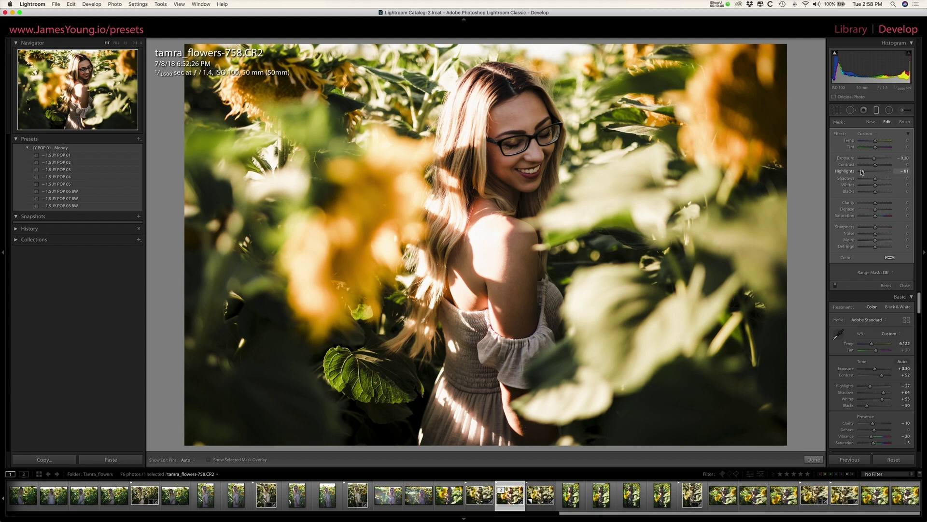
Step: Compare the first filter off and on, then drag a second graduated filter from the upper left
click(836, 287)
click(836, 287)
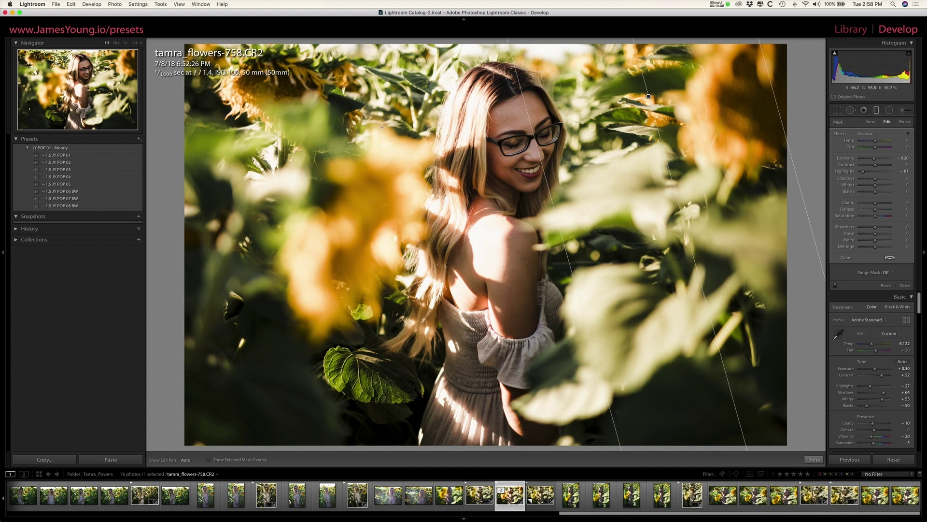
drag(240, 99, 507, 147)
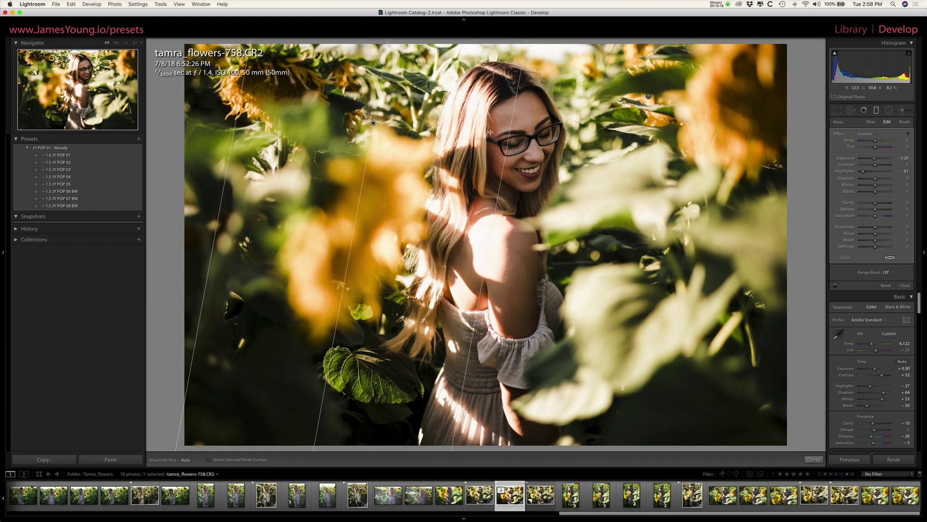
Step: Reselect the right-hand filter, compare with and without the filters, and close the graduated filter tool
mouse_move(373, 122)
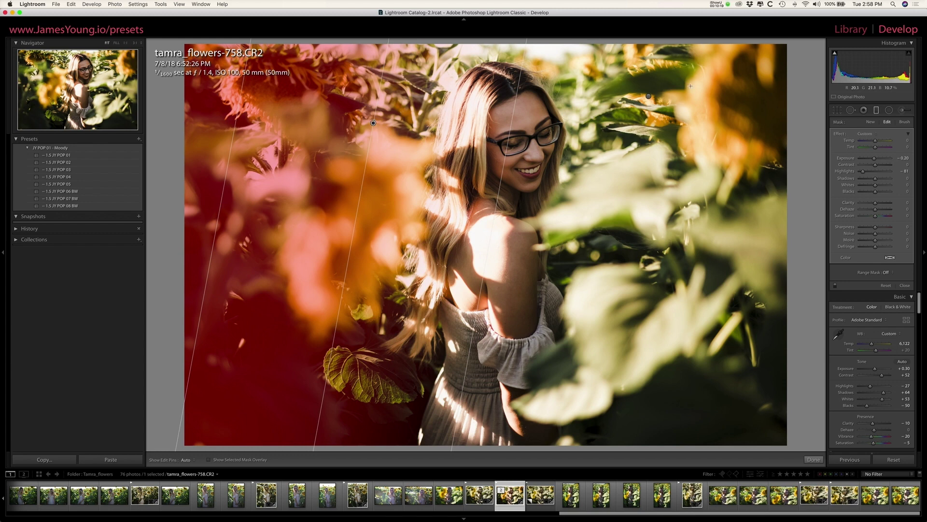
click(648, 97)
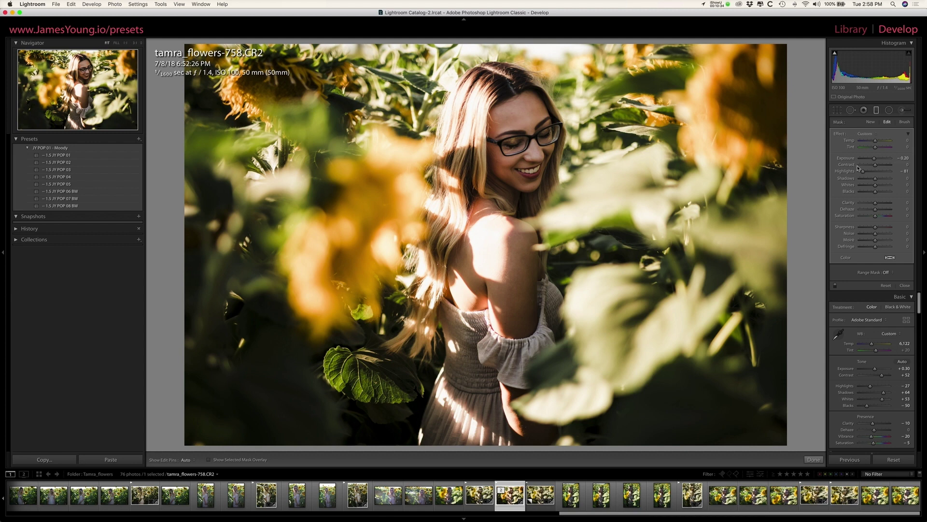
click(835, 285)
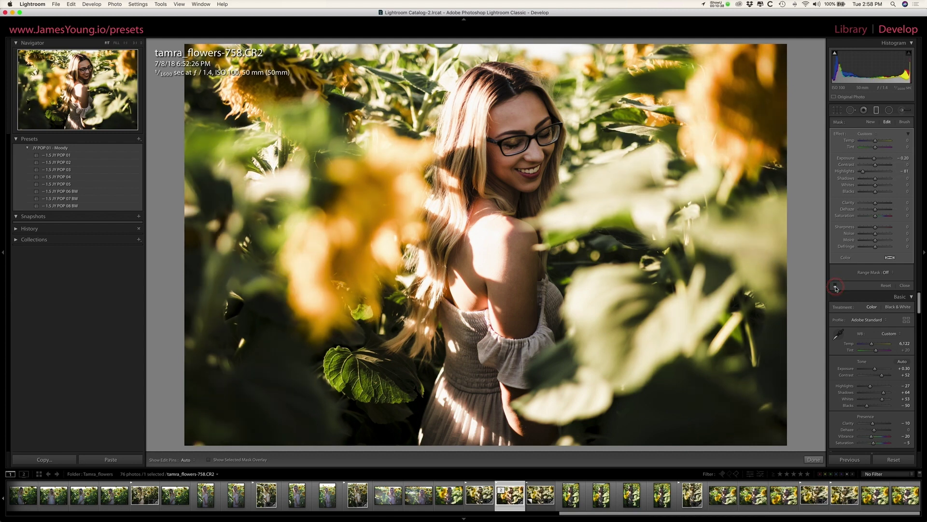
click(835, 286)
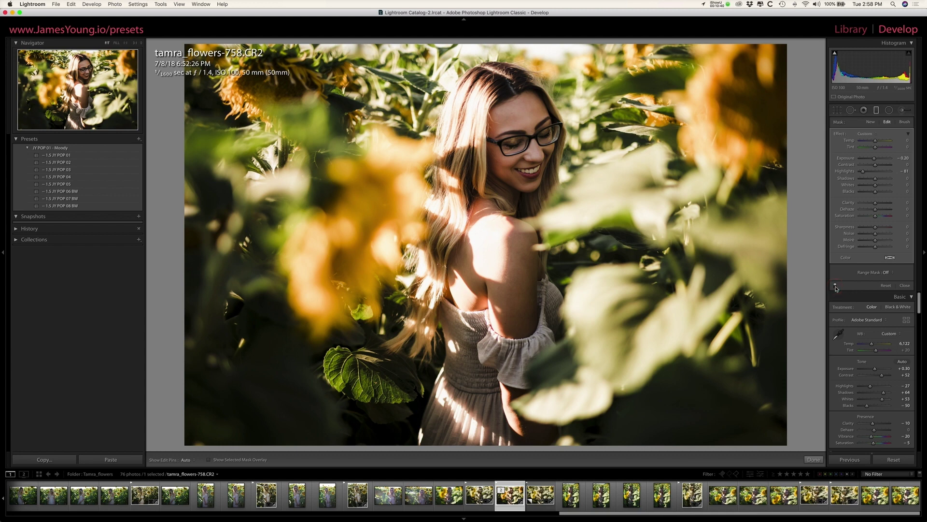
click(876, 110)
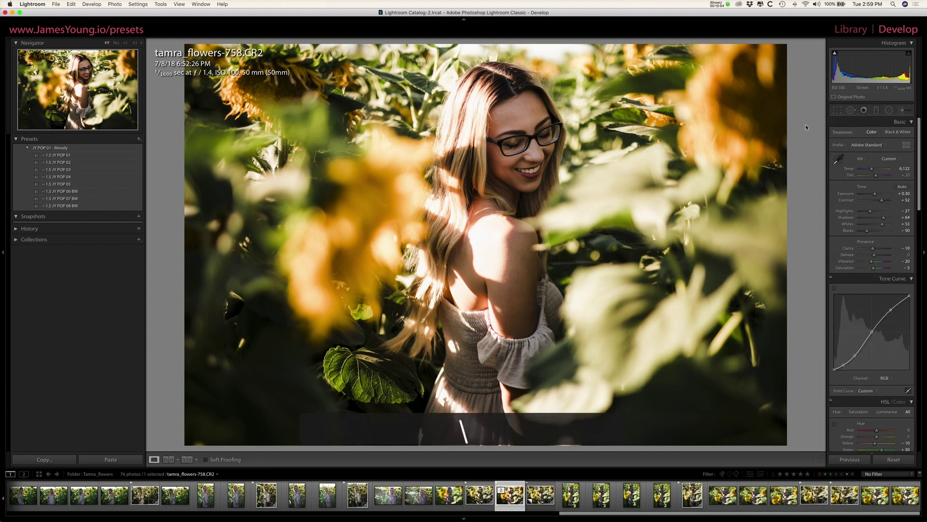
Step: View the unedited original and back, then apply the 1.5 JY POP 01 preset
key(backslash)
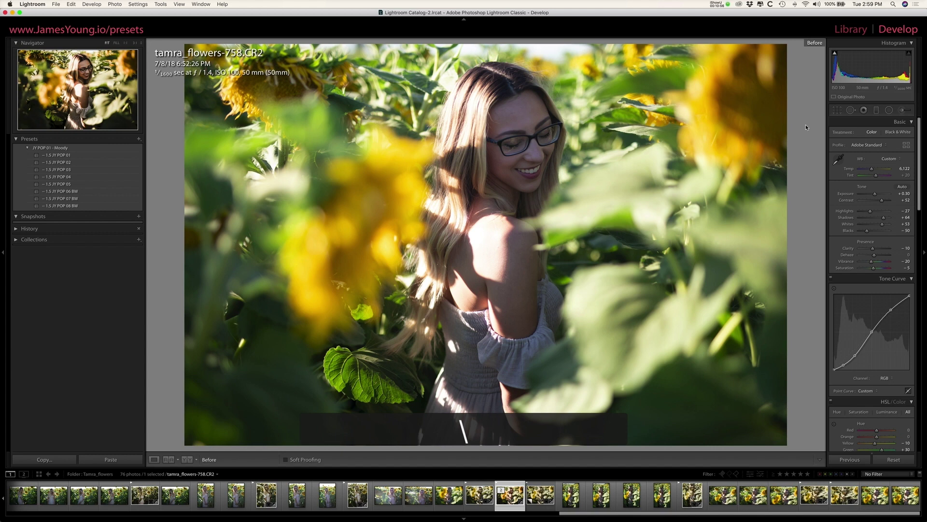
key(backslash)
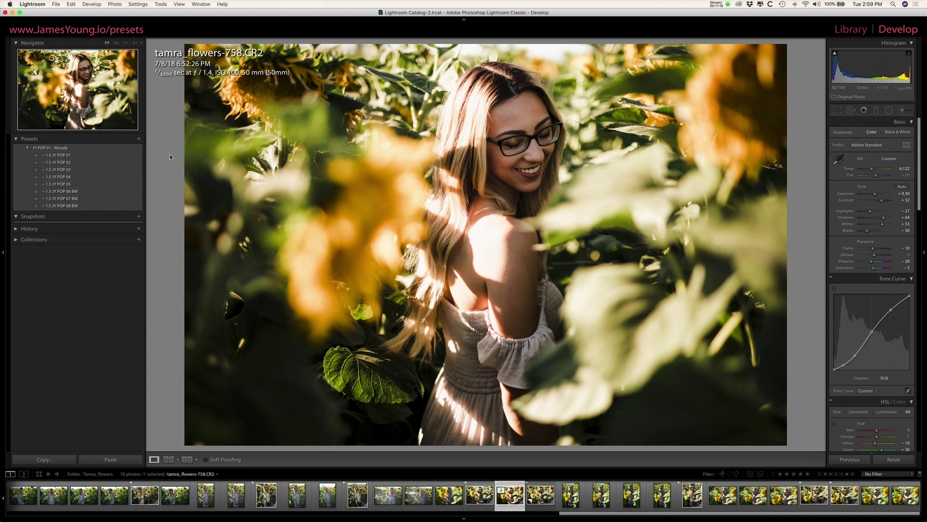
click(129, 155)
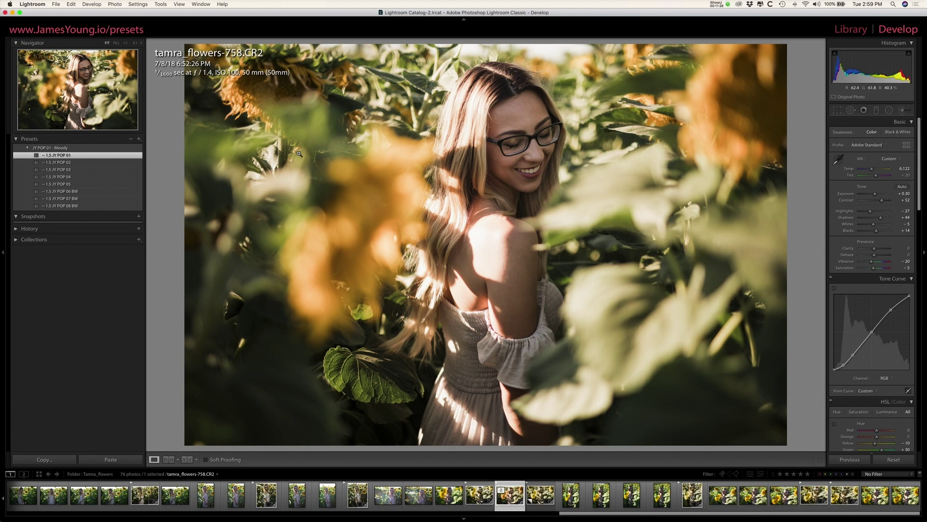
Step: Undo the 1.5 JY POP 01 preset with Cmd+Z to restore the custom edit
key(super+z)
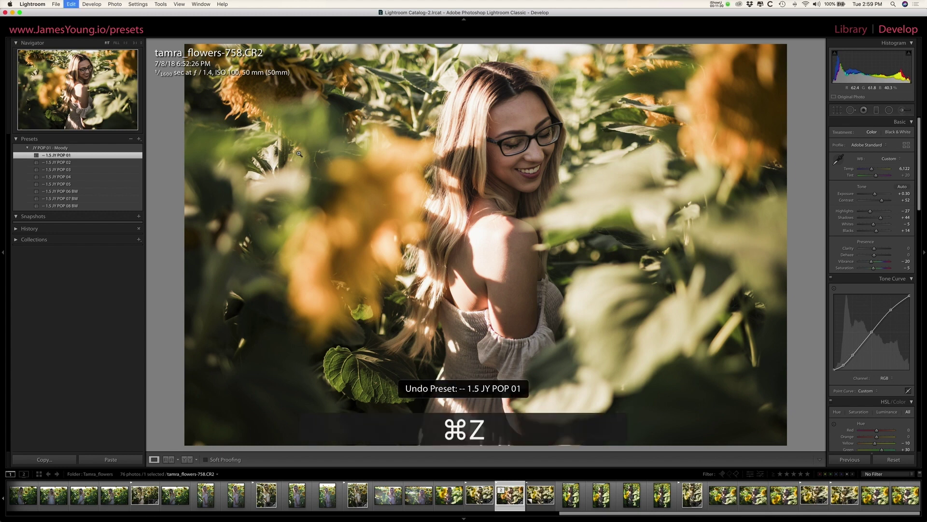